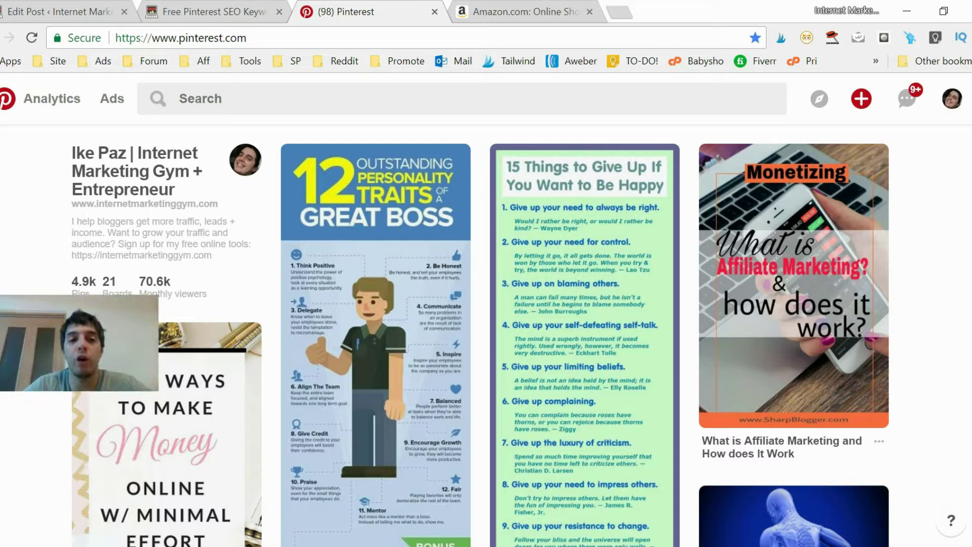
Type 'fire' in Pinterest search to show suggestions like fire pit ideas and fireplace ideas
left_click(257, 96)
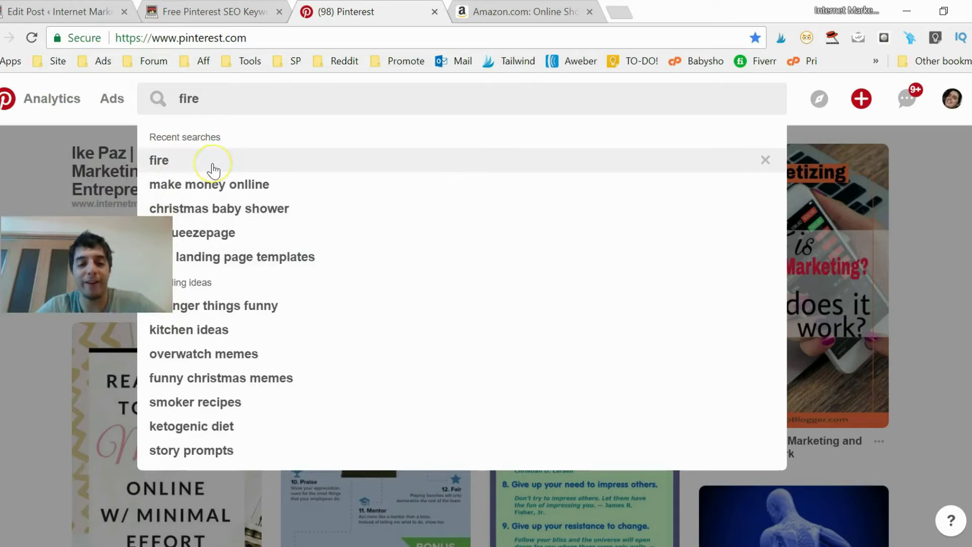
key("BackSpace")
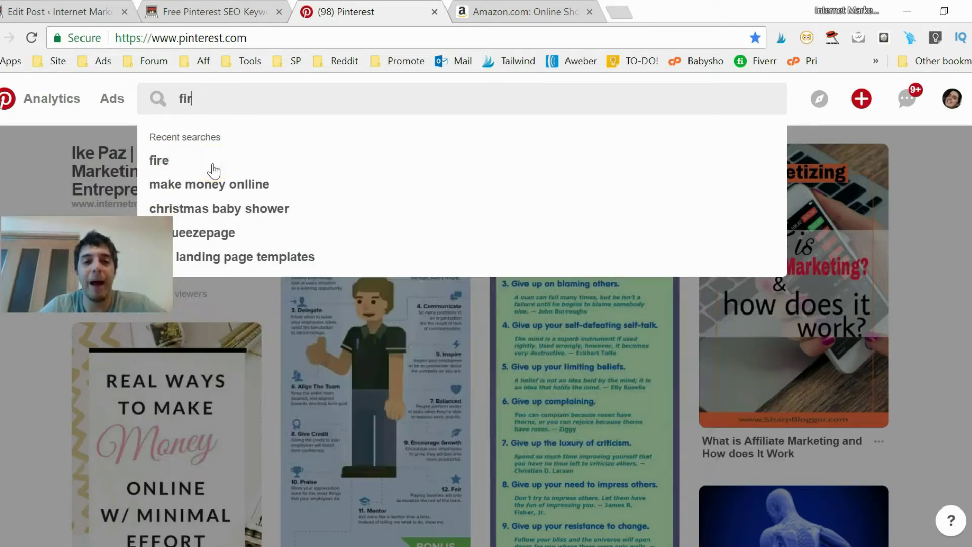
left_click(172, 167)
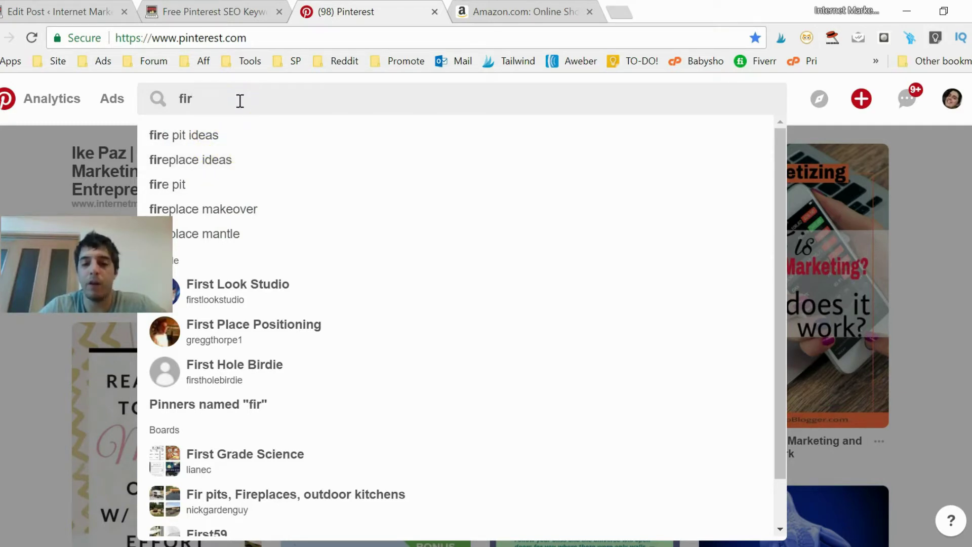
type("e")
left_click(212, 135)
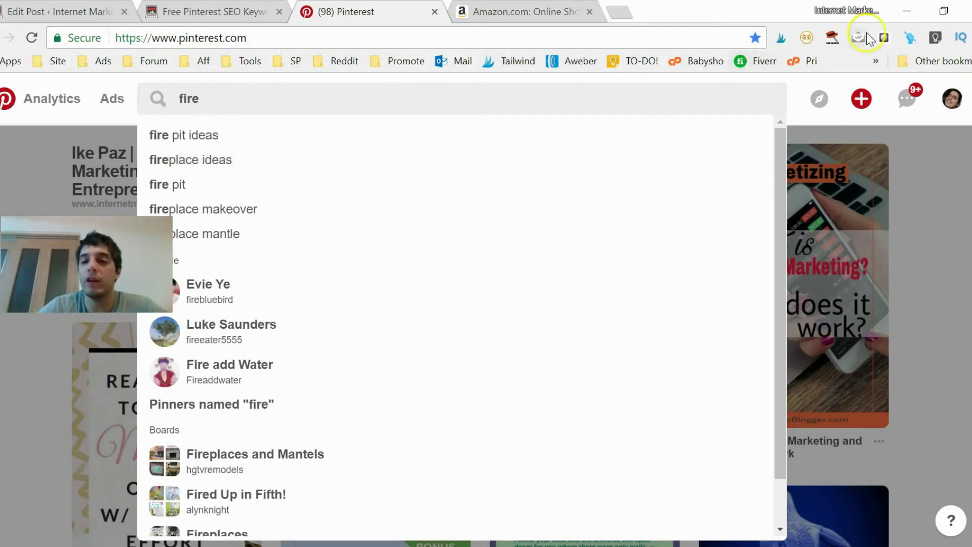
Fetch Pin Keyword Finder suggestions for 'fire' and select the listed keywords
left_click(833, 38)
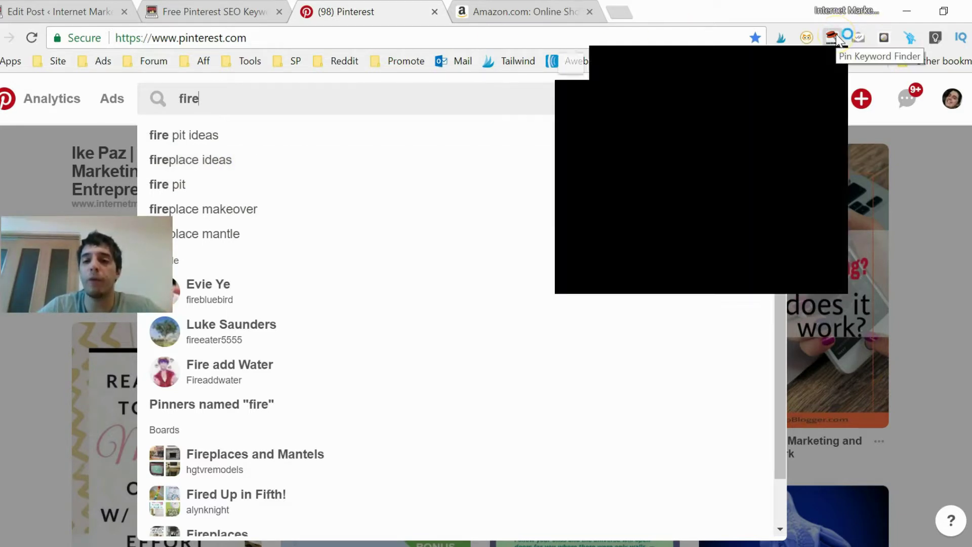
left_click(661, 167)
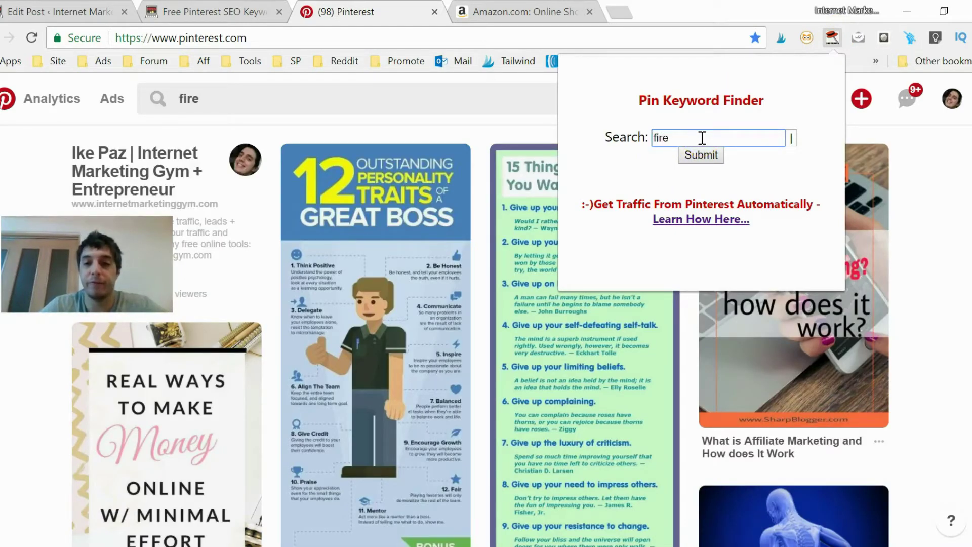
left_click(701, 154)
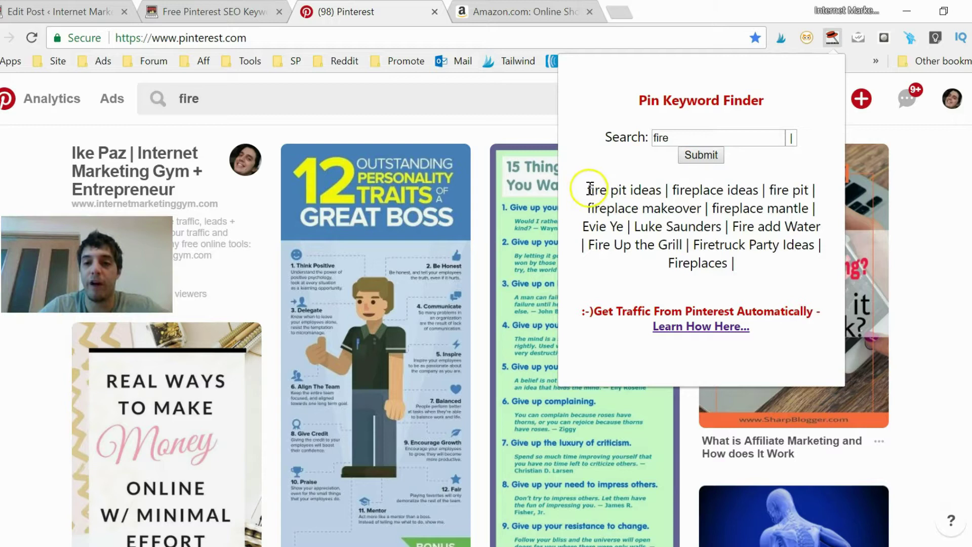
left_click_drag(588, 191, 719, 189)
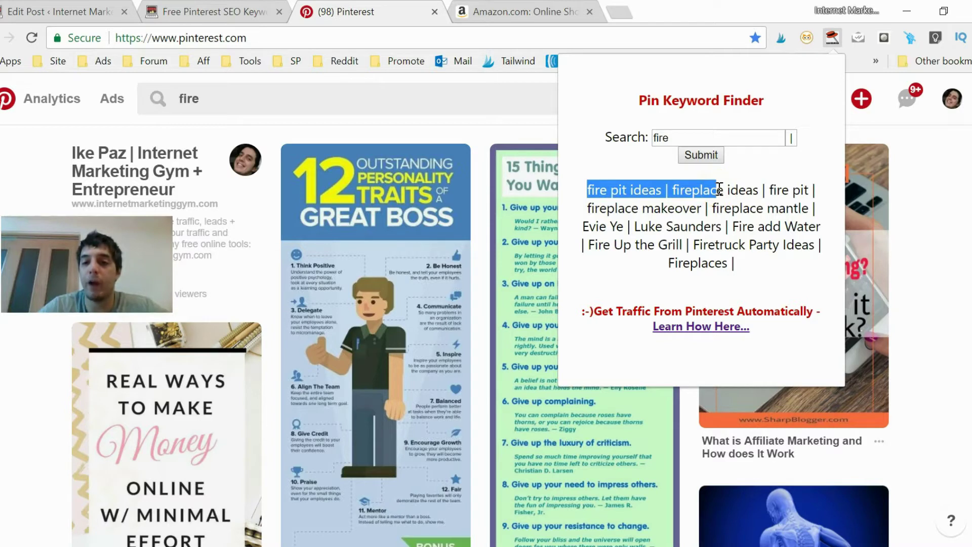
left_click_drag(720, 188, 810, 213)
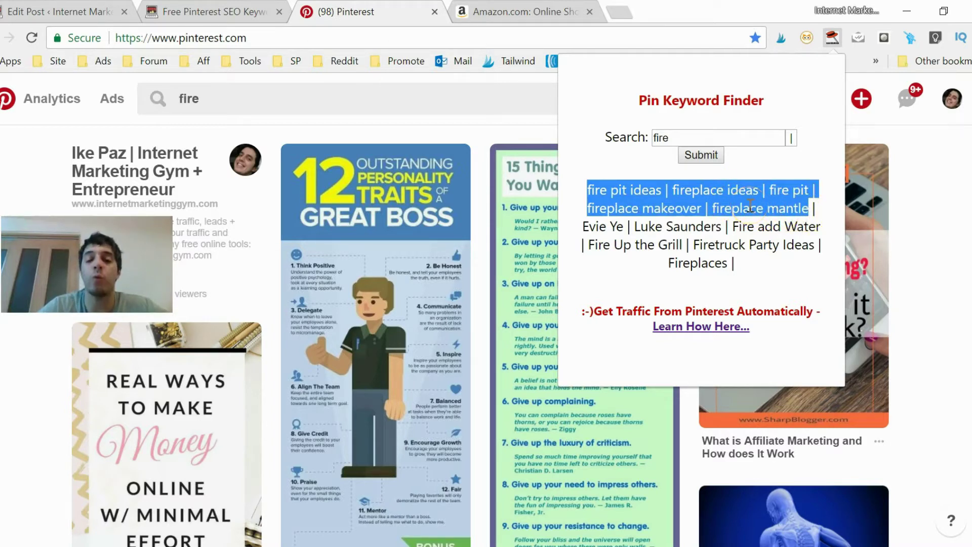
Remove the vertical bar separator from the keyword finder's separator setting
left_click(794, 142)
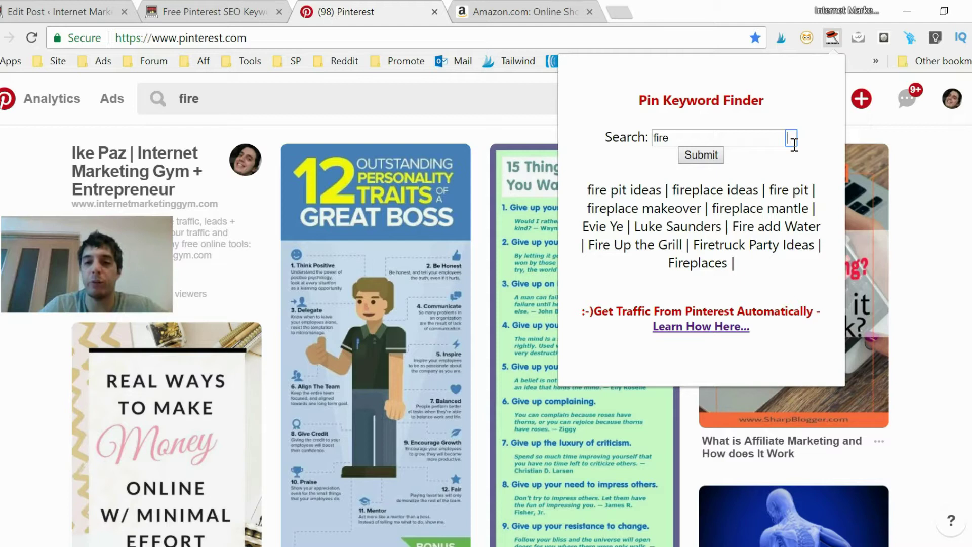
key("BackSpace")
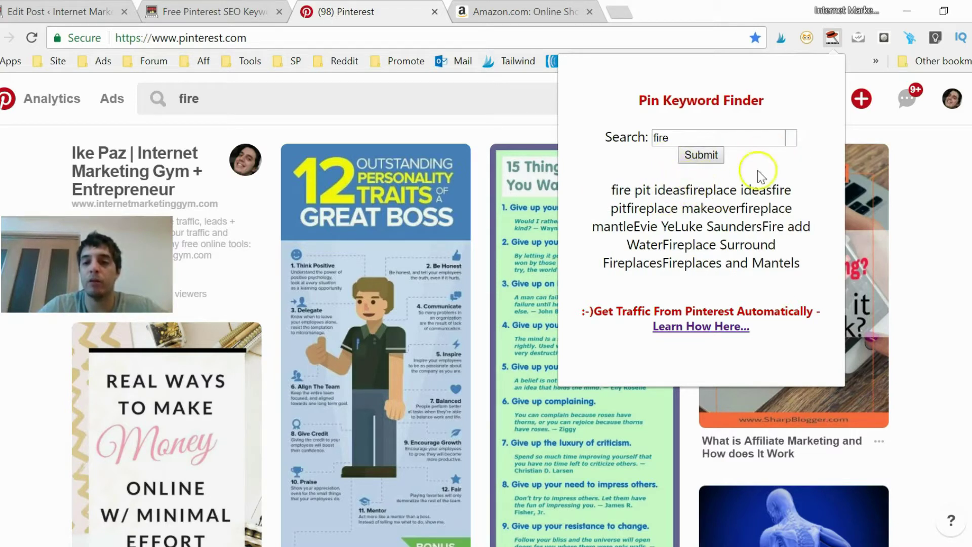
left_click(789, 138)
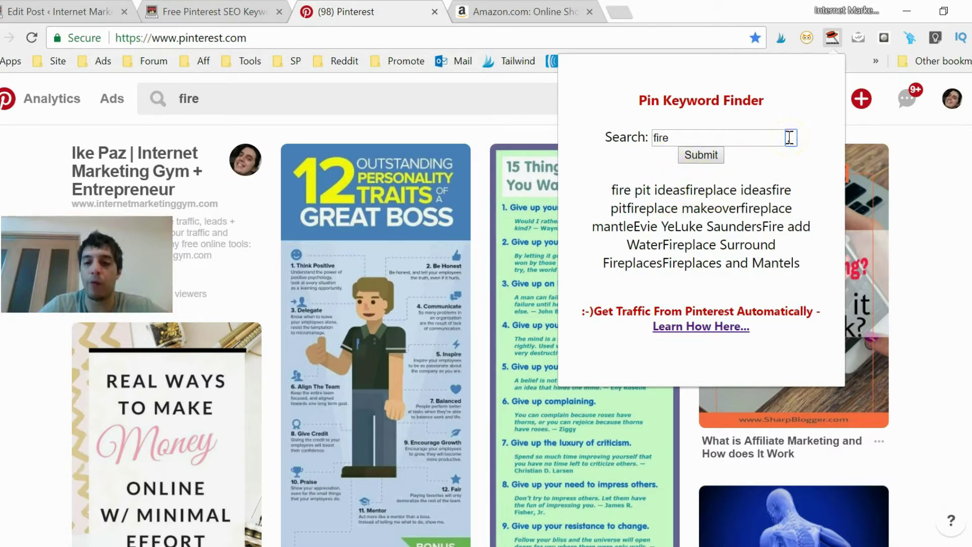
Use a comma separator and fetch 'fire pit' suggestions like fire pit ideas backyard and fire pit diy
type(",")
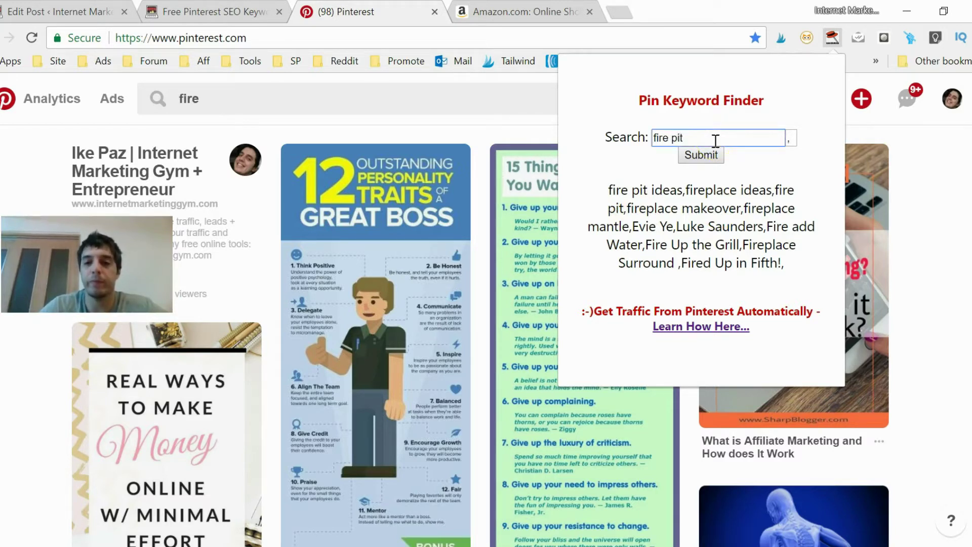
key("Return")
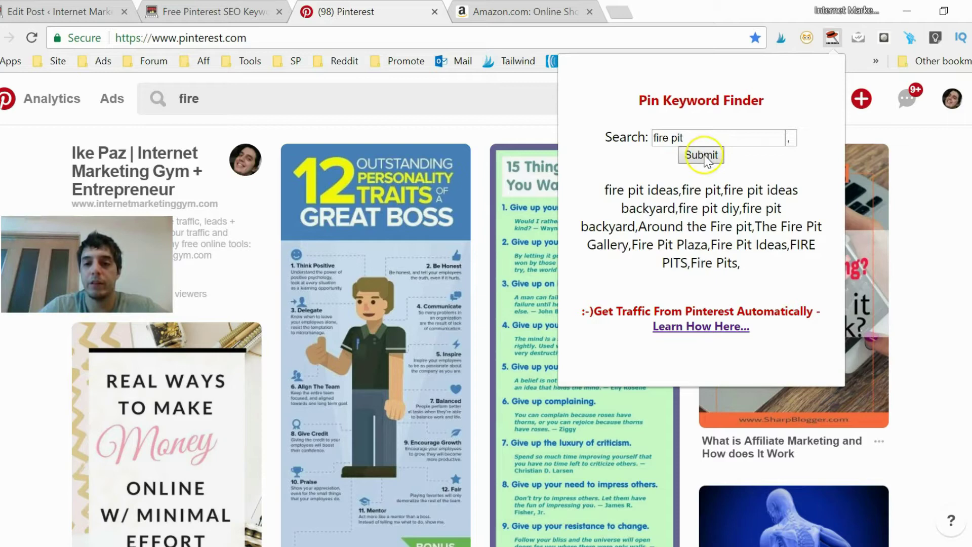
left_click(704, 155)
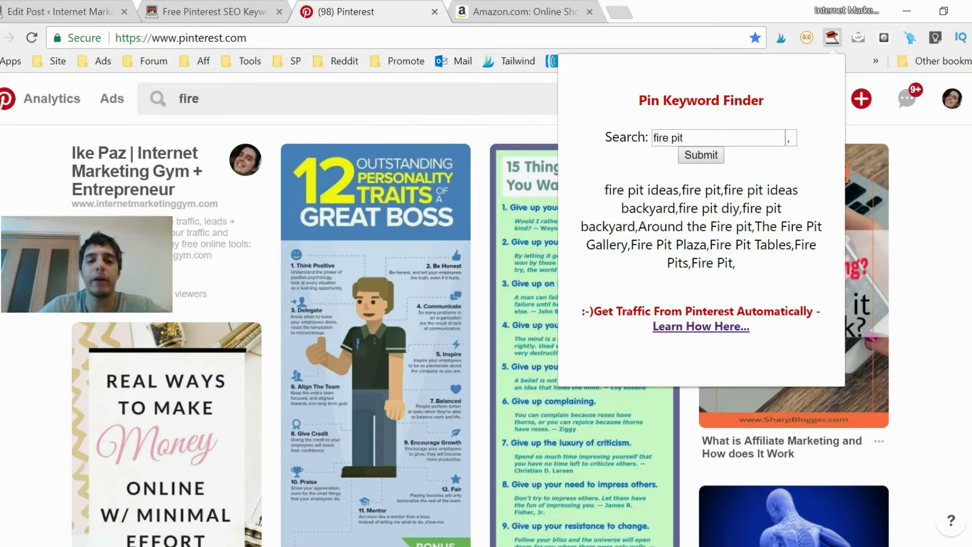
left_click_drag(86, 264, 311, 136)
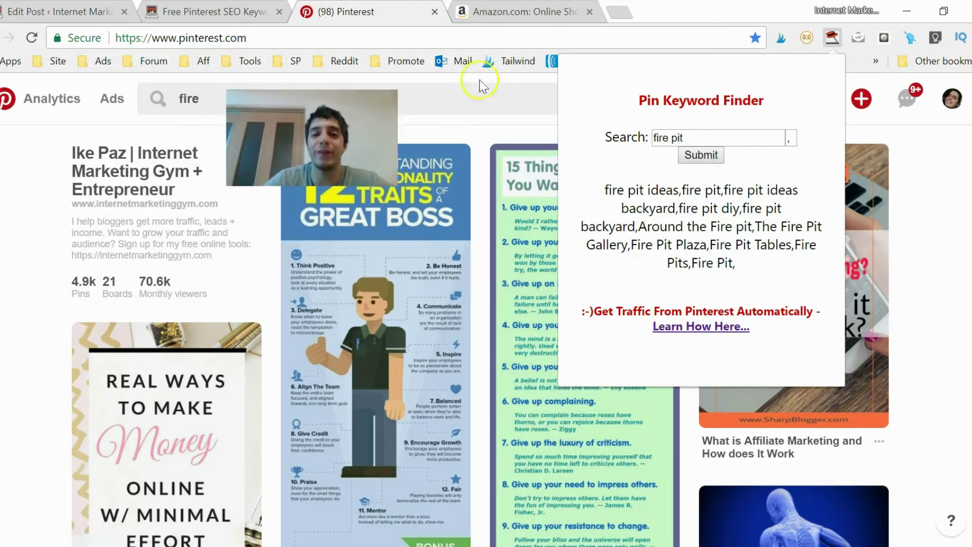
Search Amazon for 'fireplace' and scroll through the results
left_click(538, 11)
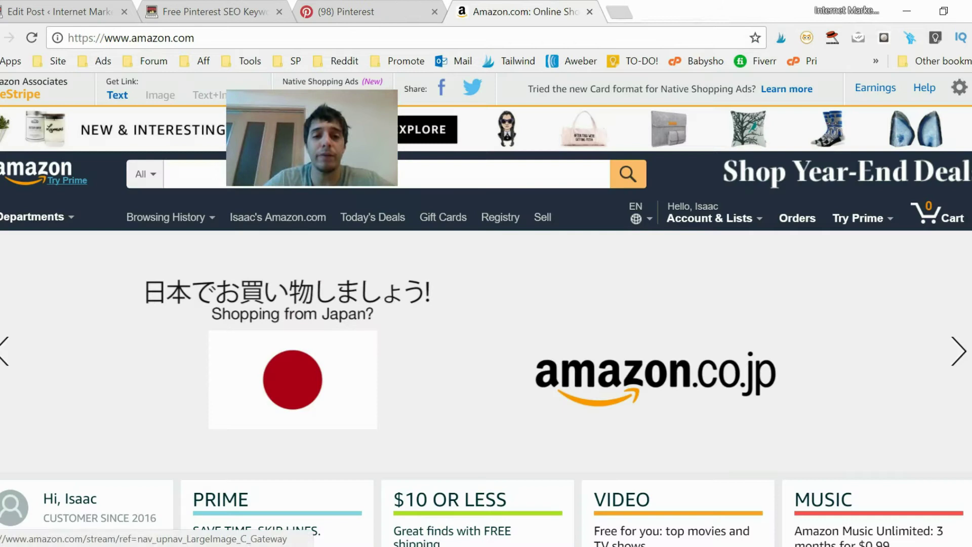
left_click_drag(312, 137, 726, 168)
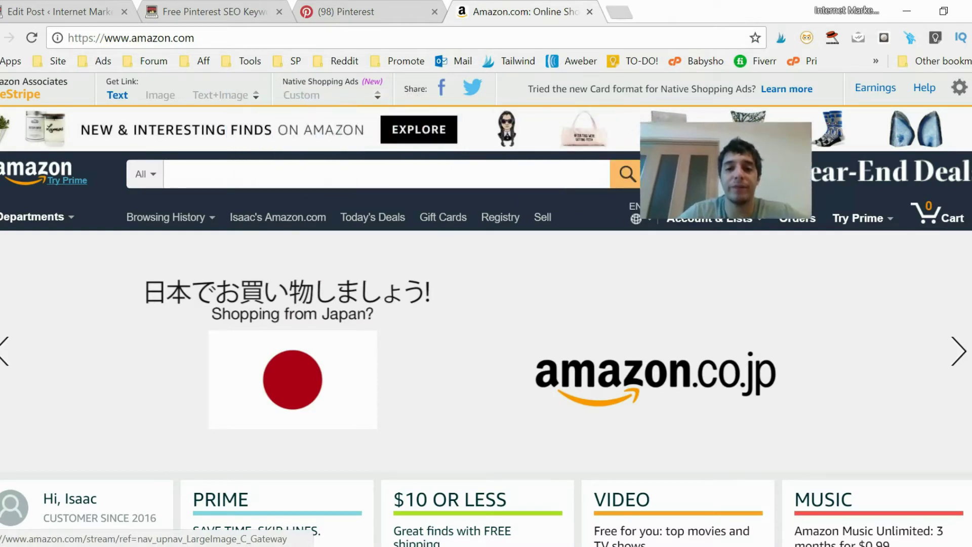
left_click(338, 182)
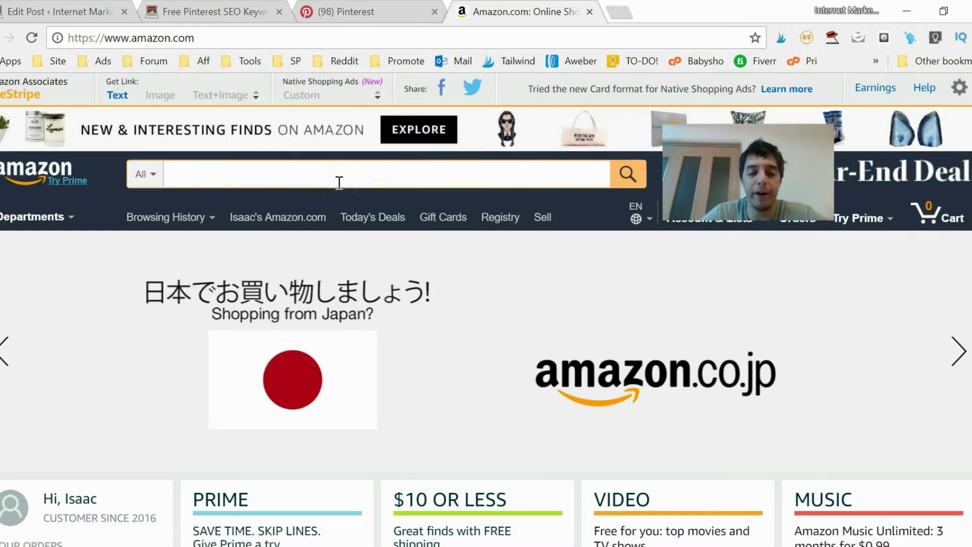
type("fireplace")
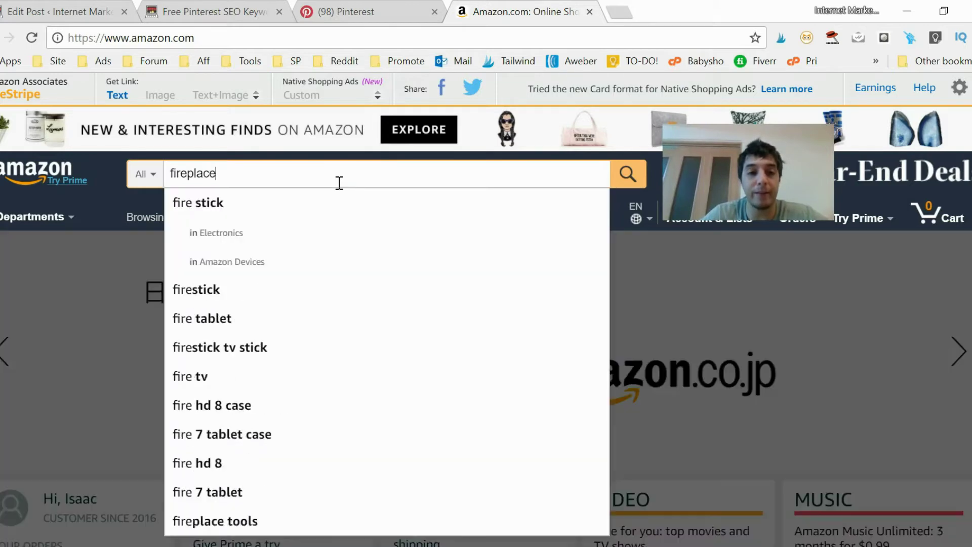
key("Return")
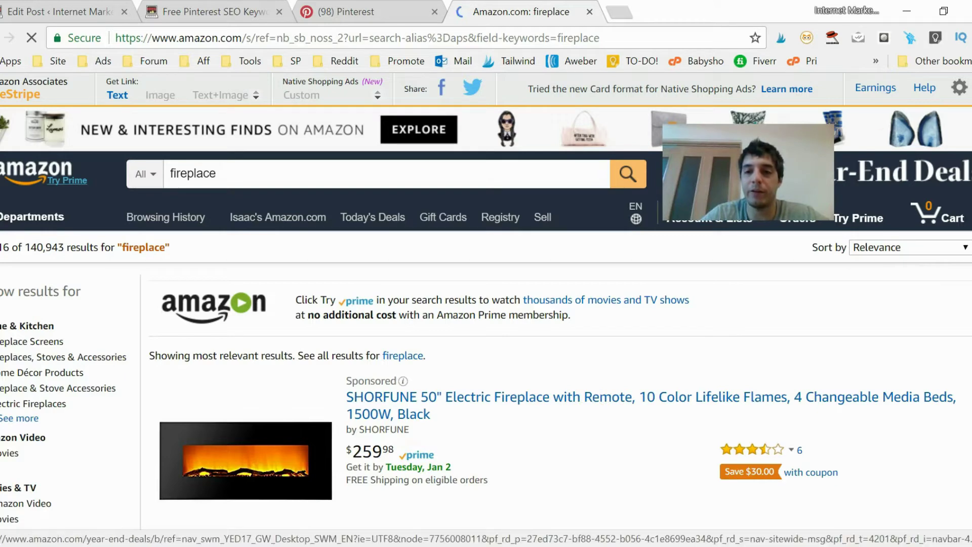
scroll(486, 310, "down", 8)
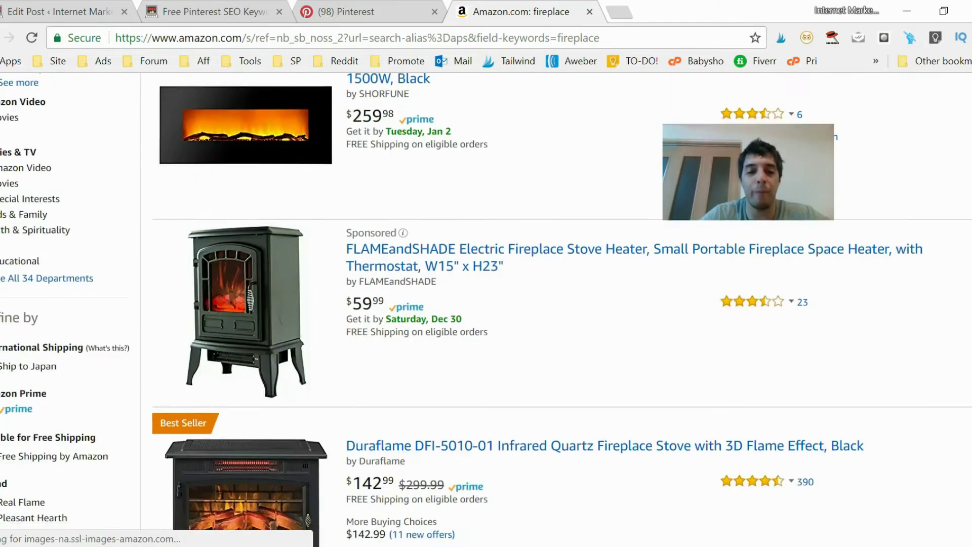
scroll(486, 310, "down", 4)
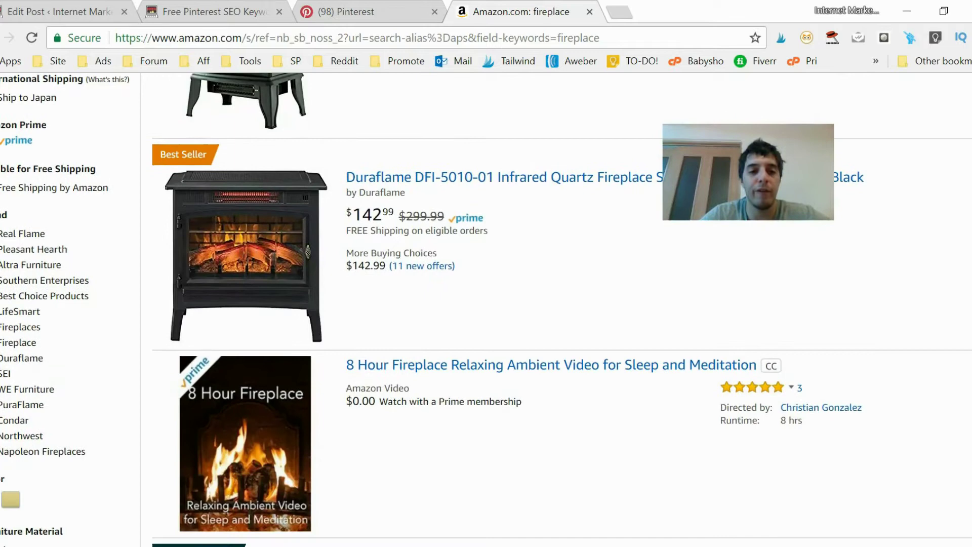
scroll(486, 310, "up", 12)
scroll(486, 310, "up", 1)
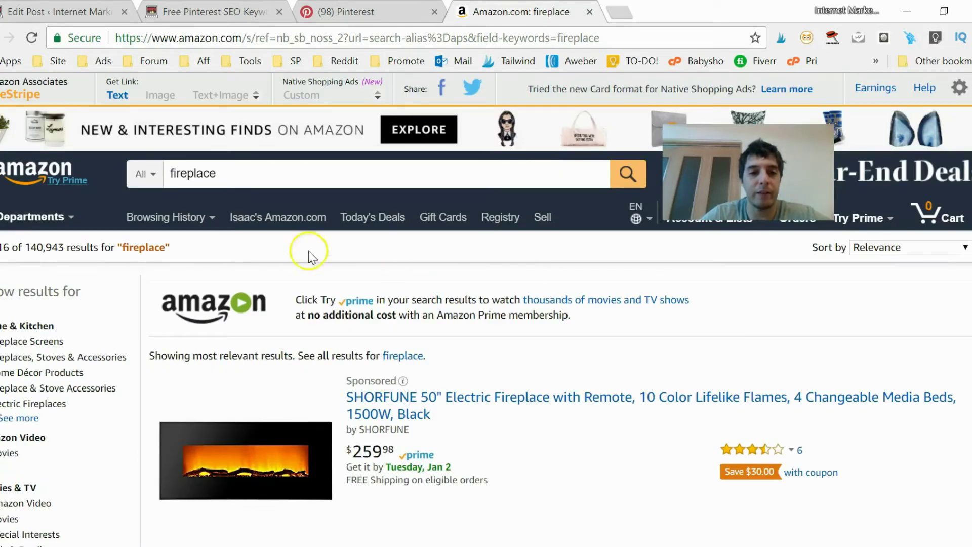
Change the Amazon search to 'fire pit', browse the results, and return to Pinterest
left_click(226, 173)
key("BackSpace")
key("BackSpace")
key("BackSpace")
key("BackSpace")
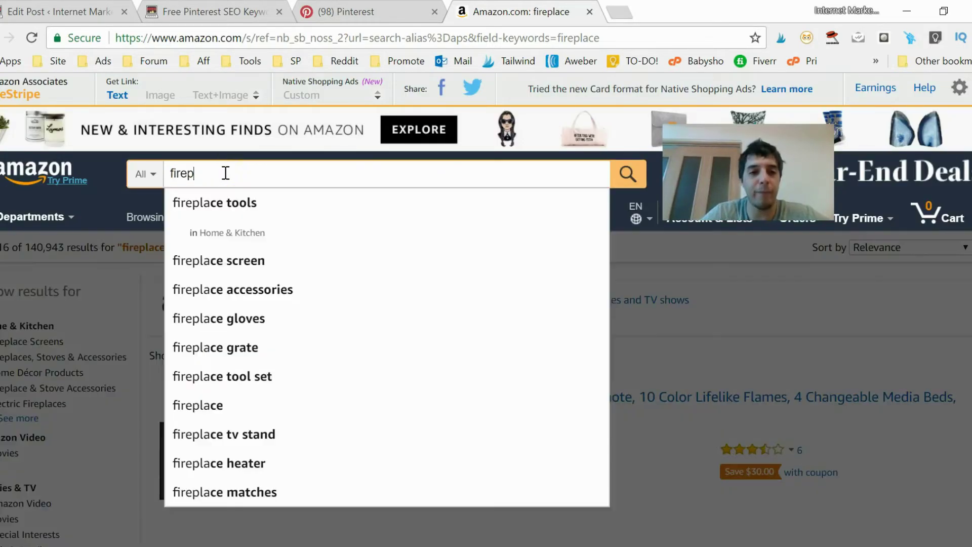
type("opi")
key("BackSpace")
key("BackSpace")
key("BackSpace")
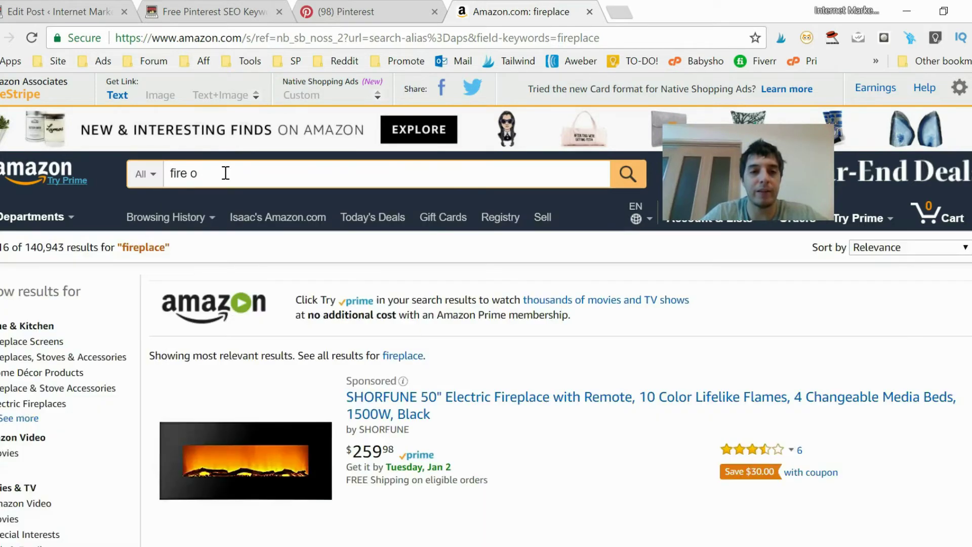
type("pit")
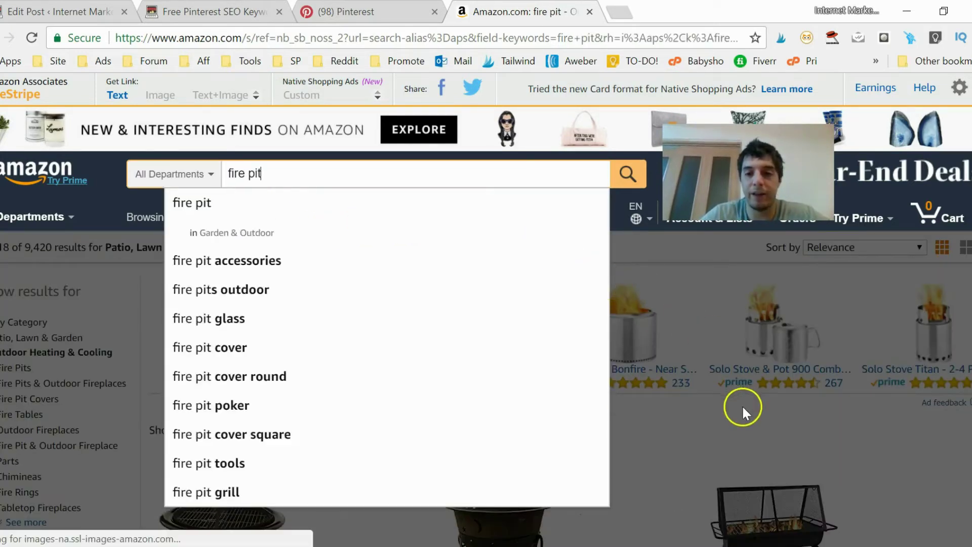
left_click(743, 405)
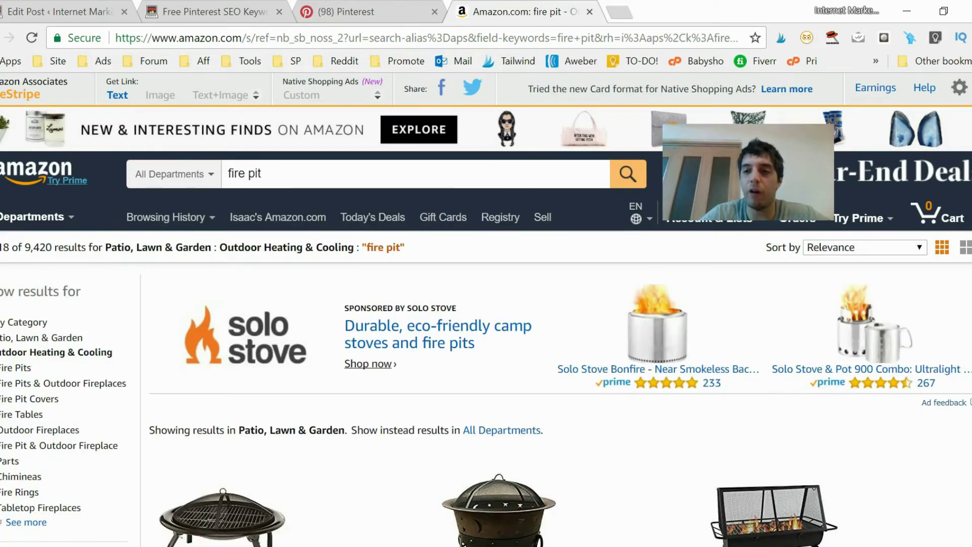
mouse_move(709, 218)
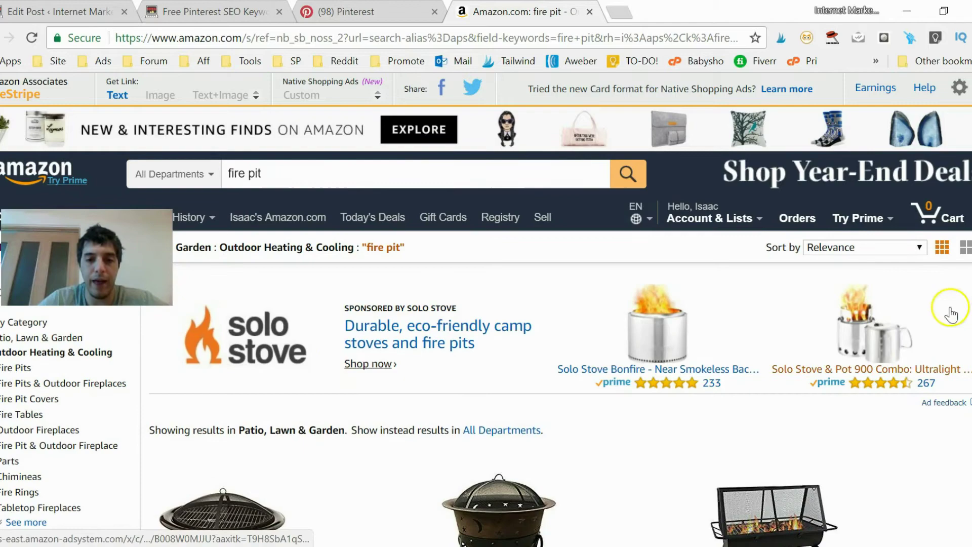
scroll(487, 310, "down", 7)
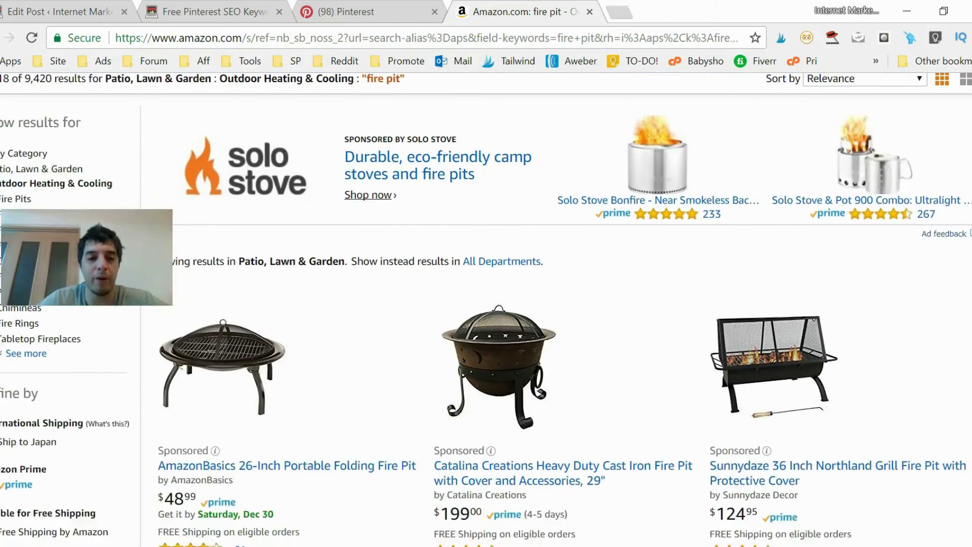
scroll(487, 310, "down", 6)
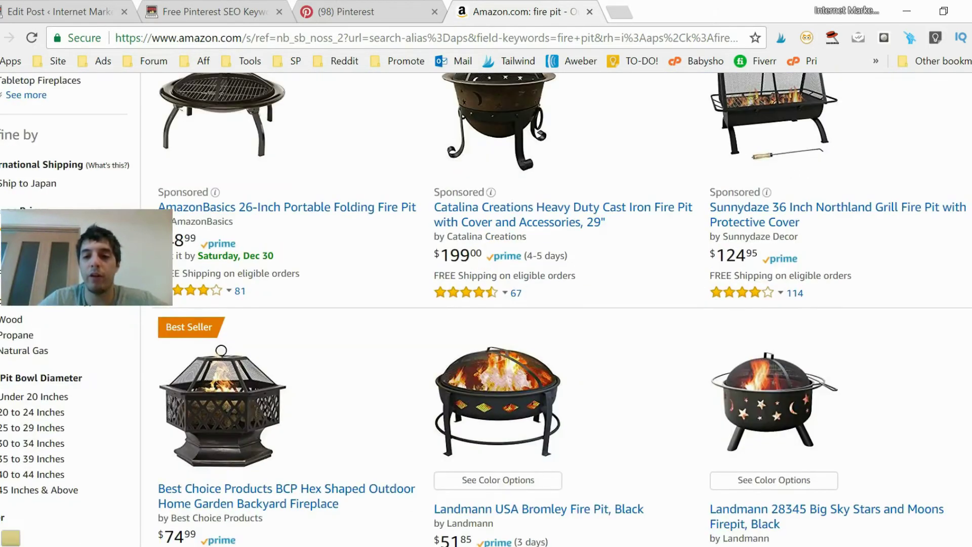
scroll(486, 310, "down", 6)
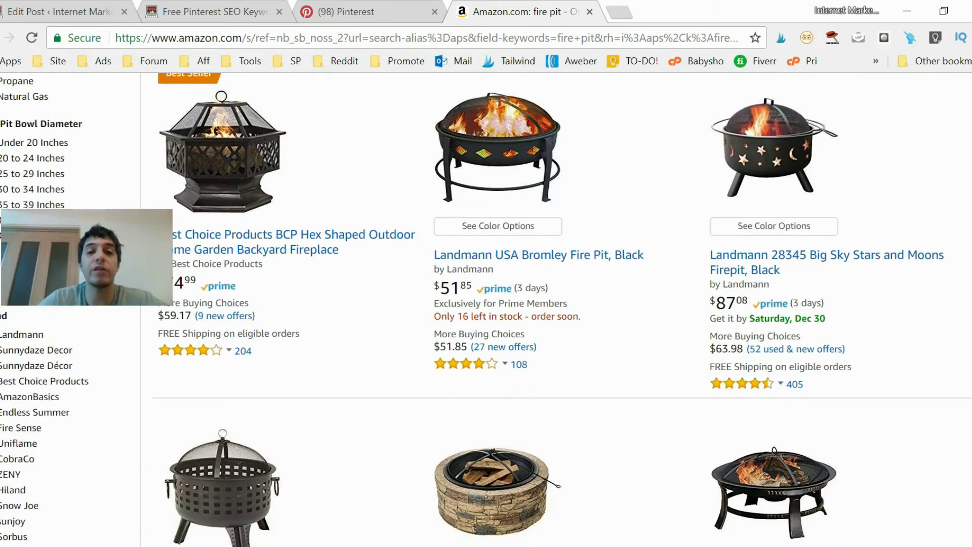
scroll(486, 310, "down", 8)
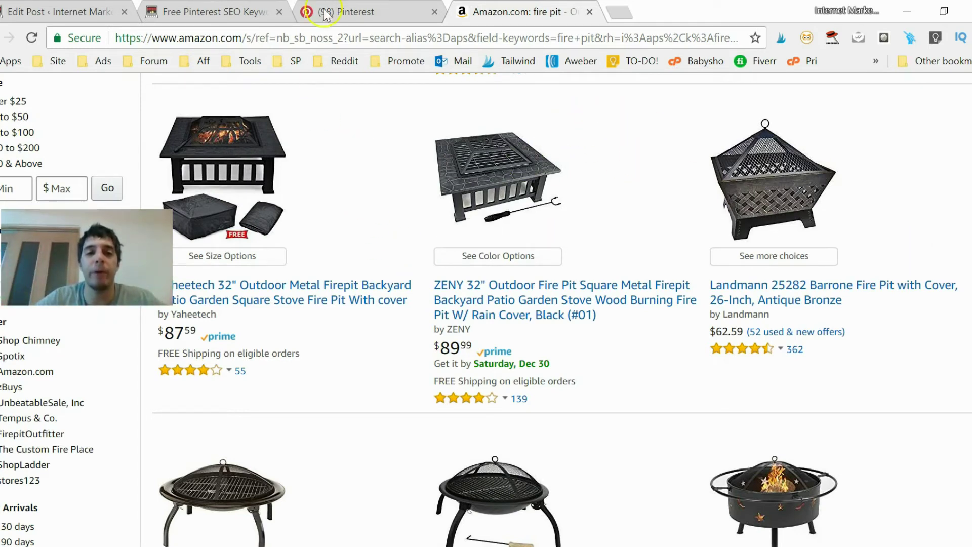
left_click(354, 12)
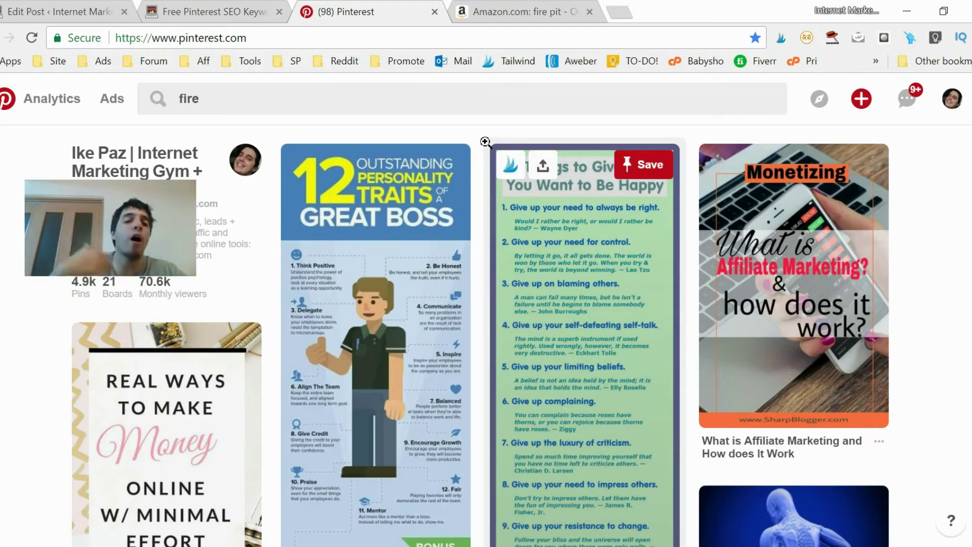
Search 'fire pit' in Pin Keyword Finder to list keywords like fire pit ideas backyard and Fire Pits
left_click(832, 39)
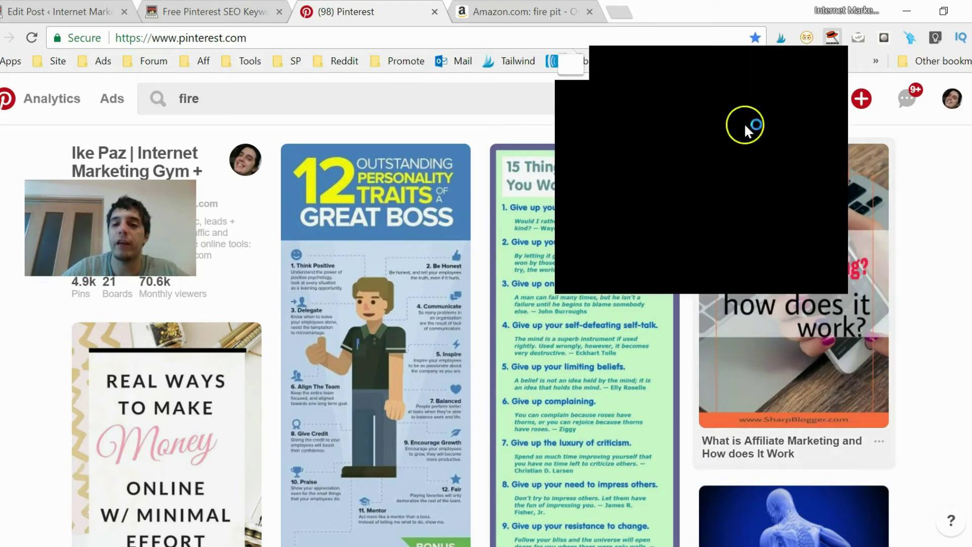
left_click(720, 136)
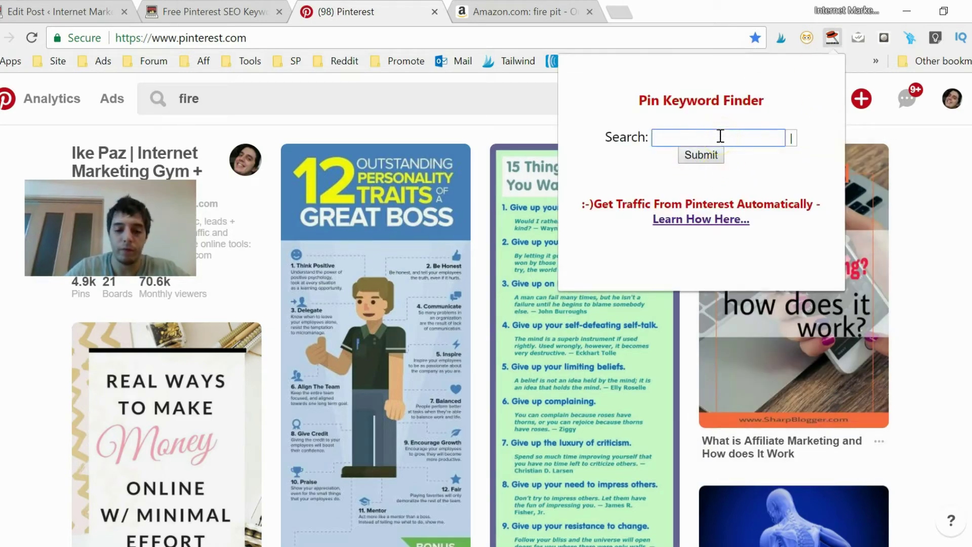
type("fire pit")
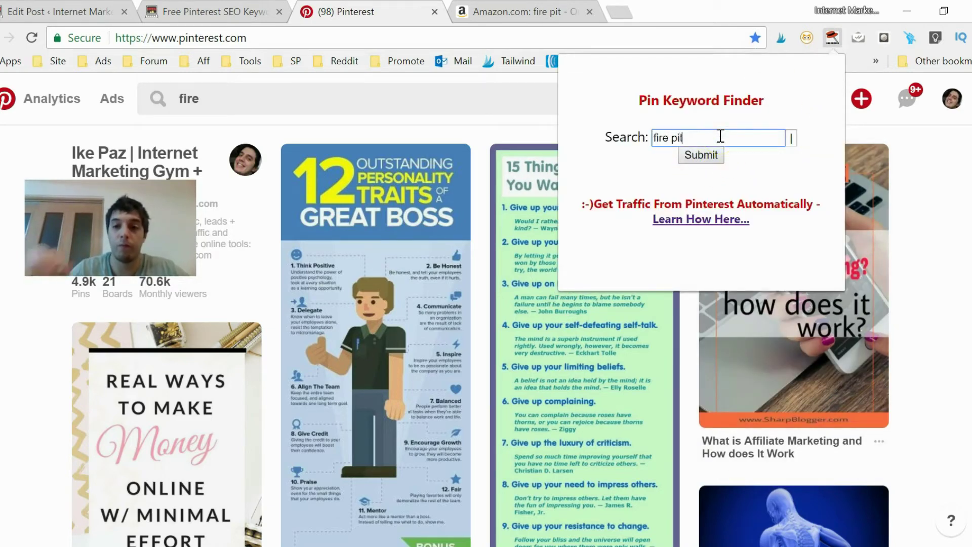
key("Return")
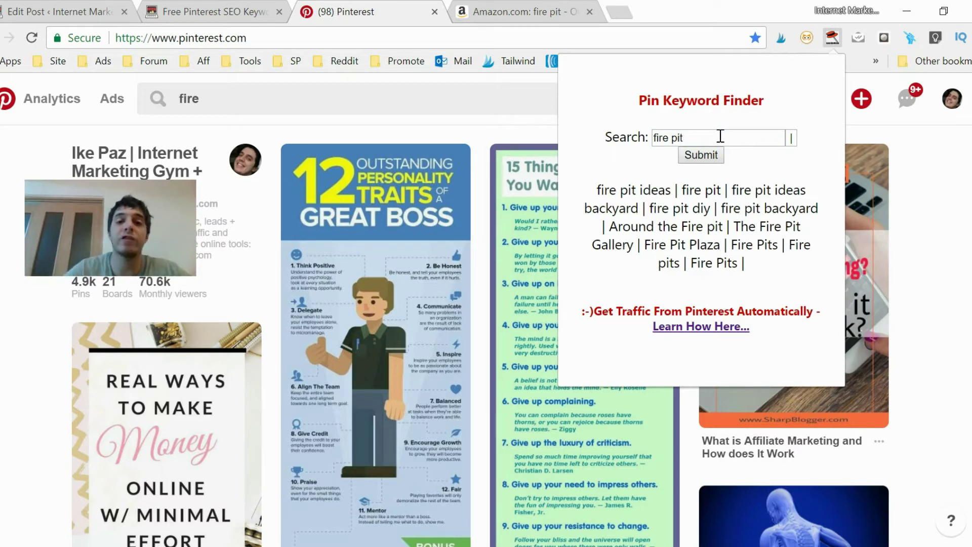
Close the keyword finder and cycle through blog, Pinterest and Amazon tabs, ending on the blog post
key("Escape")
key("ctrl+Tab")
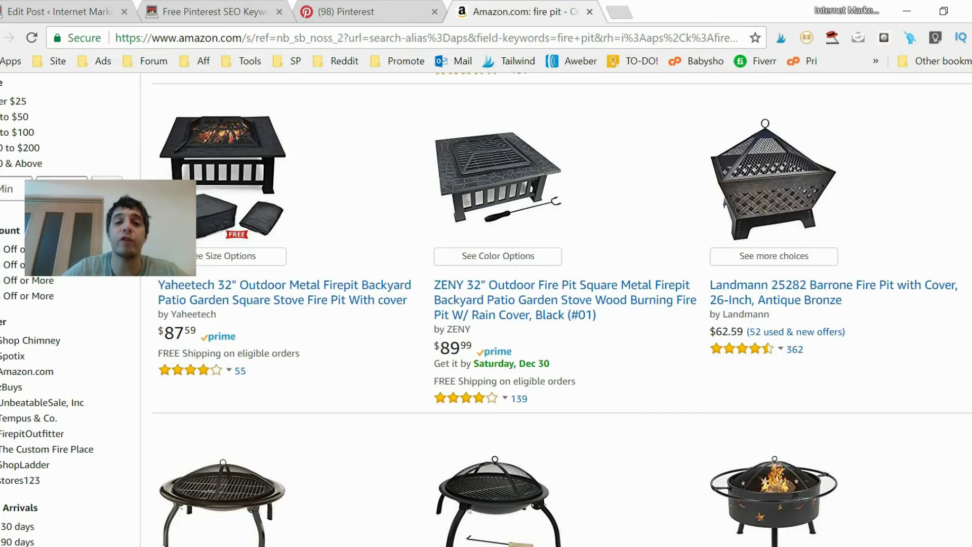
left_click(228, 11)
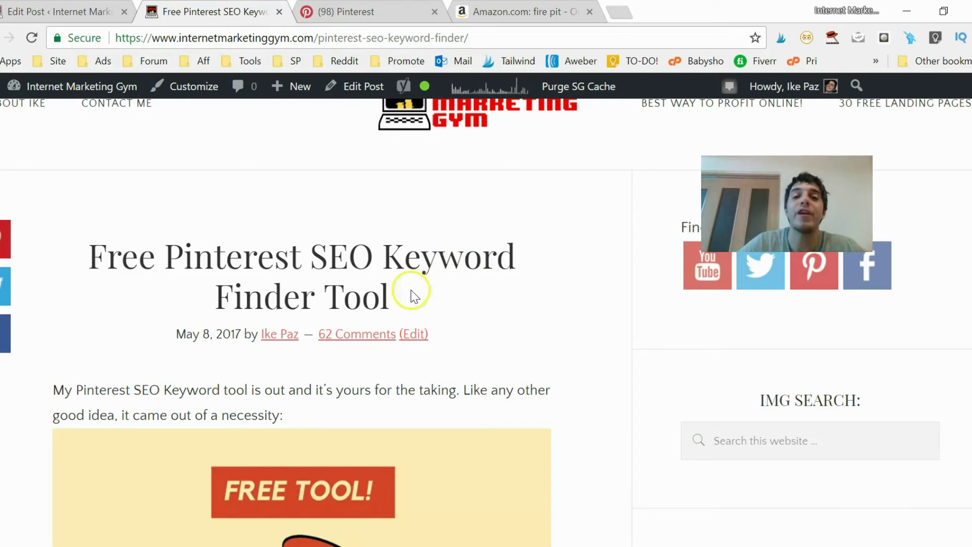
left_click(346, 11)
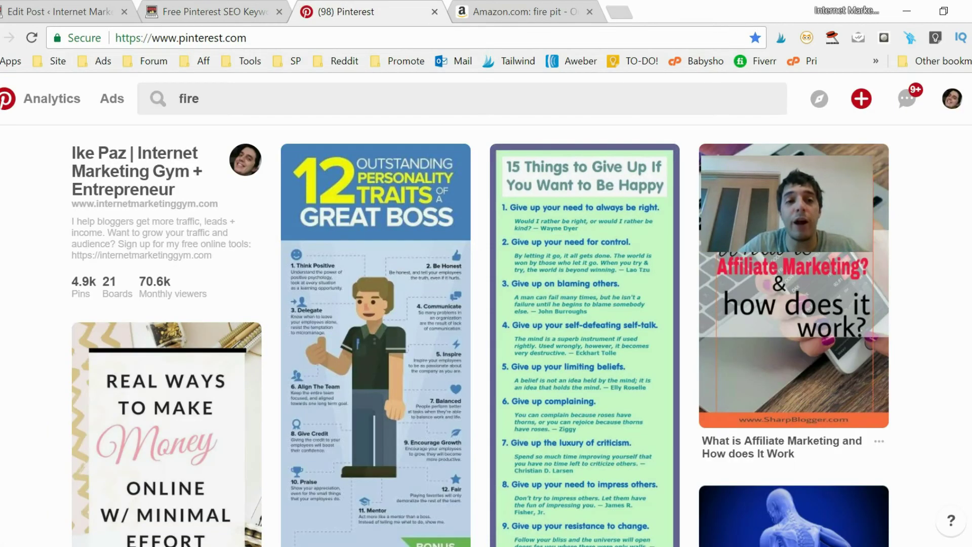
left_click(251, 11)
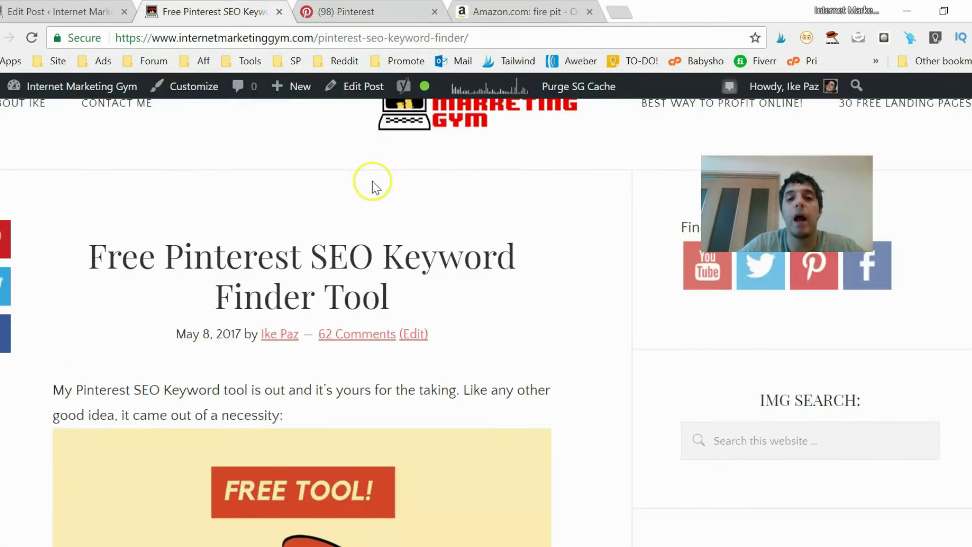
left_click(453, 10)
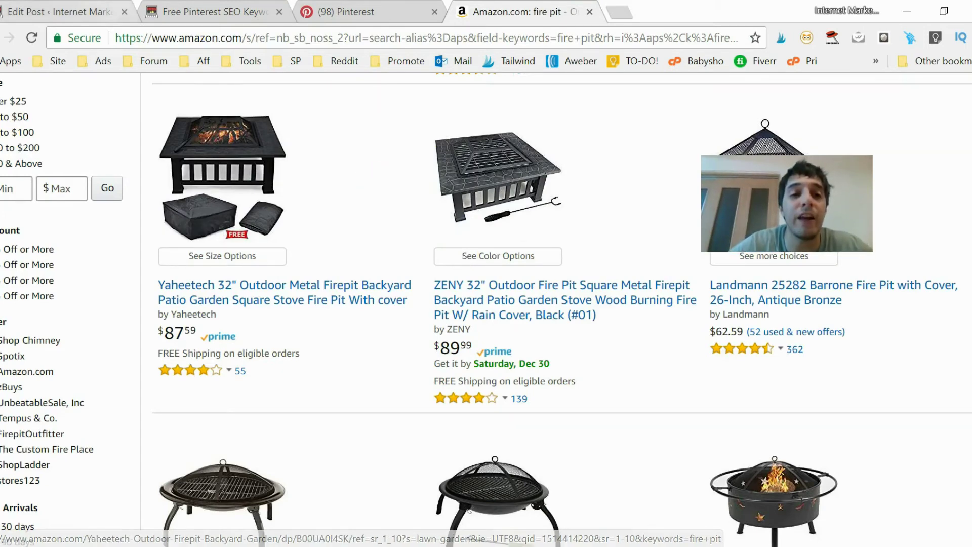
left_click(212, 11)
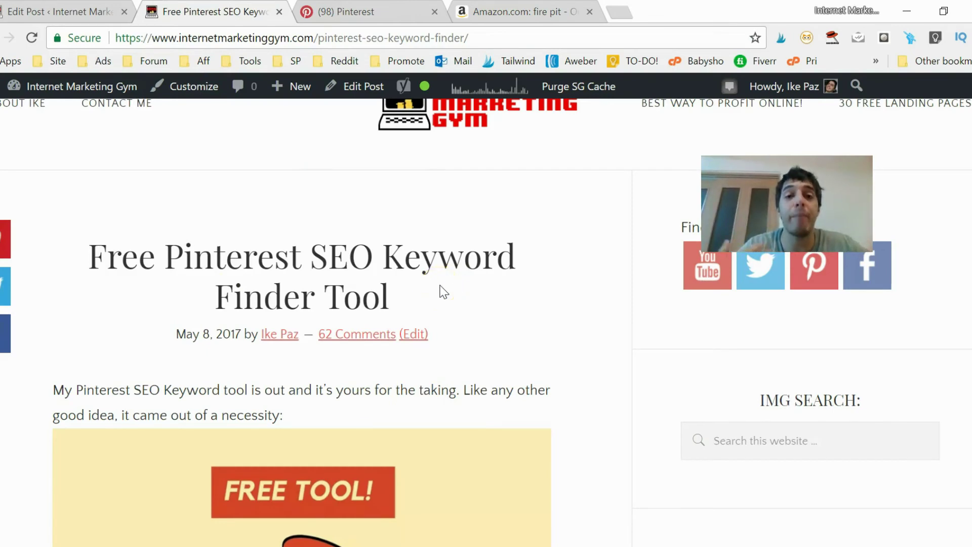
left_click(347, 10)
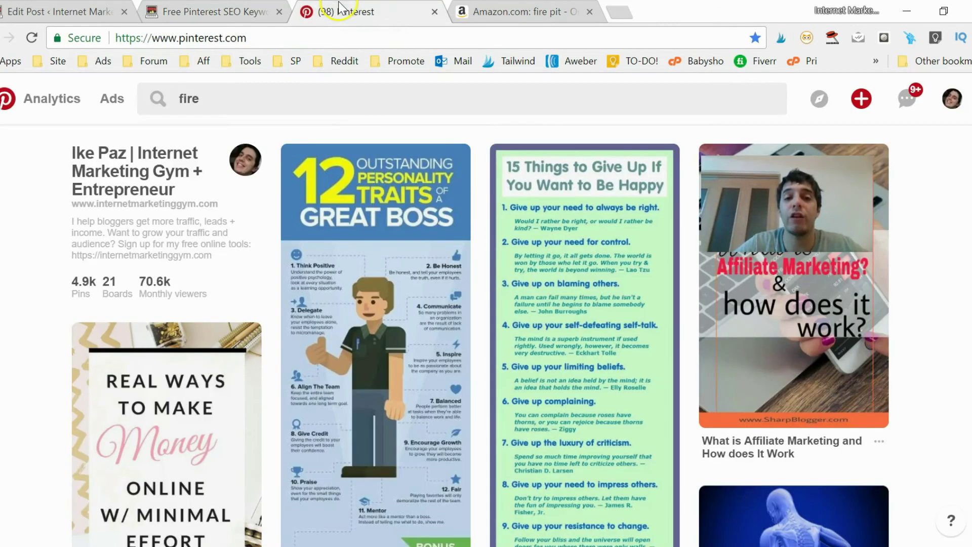
left_click(212, 11)
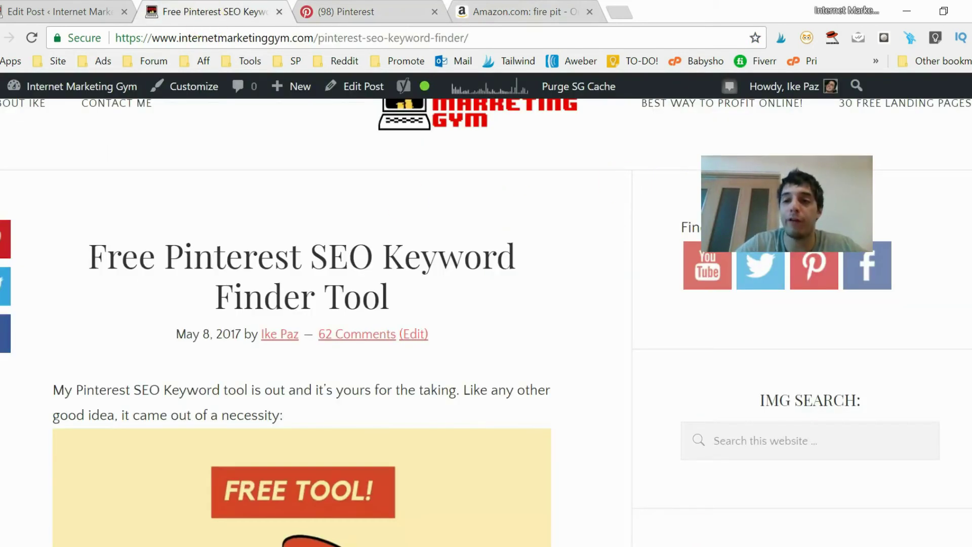
Scroll the blog post and type 'fireplace' into the reopened Pin Keyword Finder search field
scroll(486, 325, "down", 2)
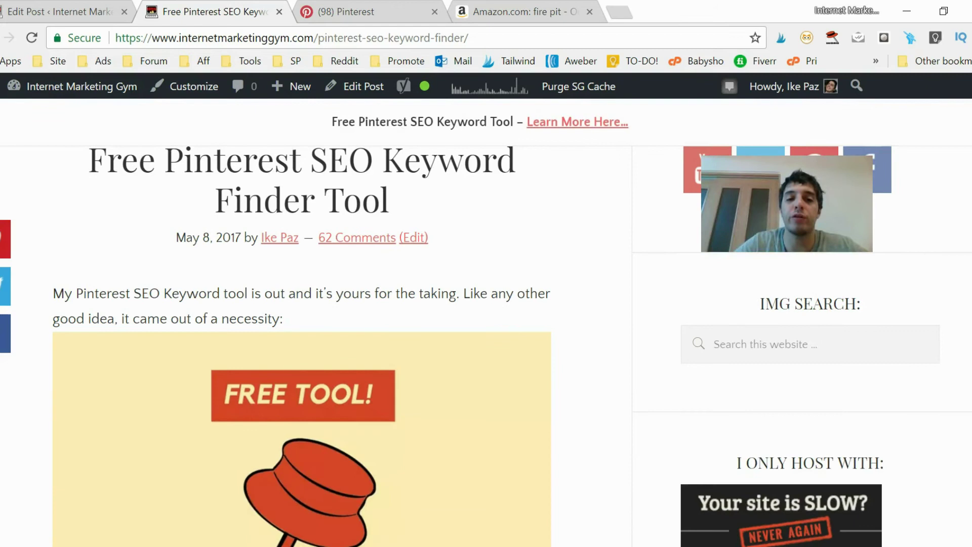
scroll(301, 334, "down", 1)
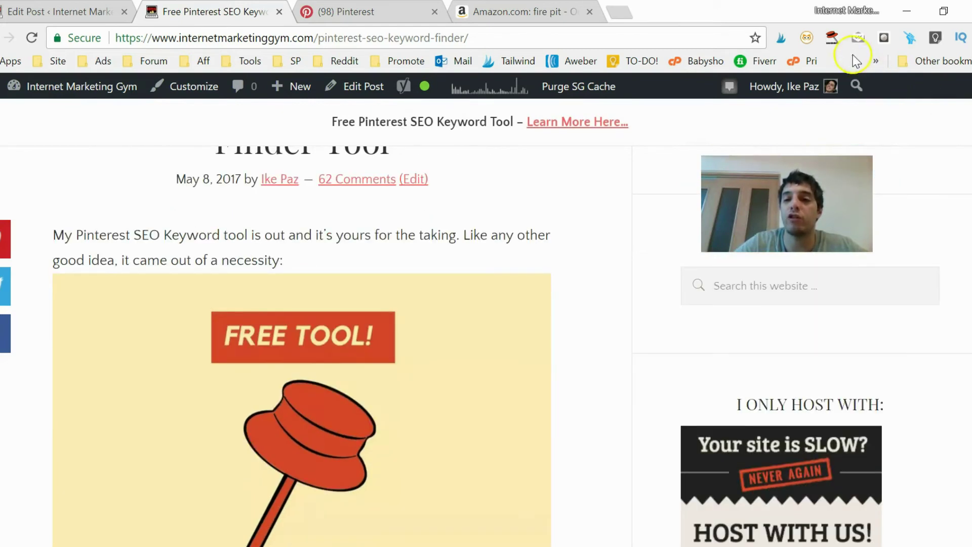
left_click(836, 41)
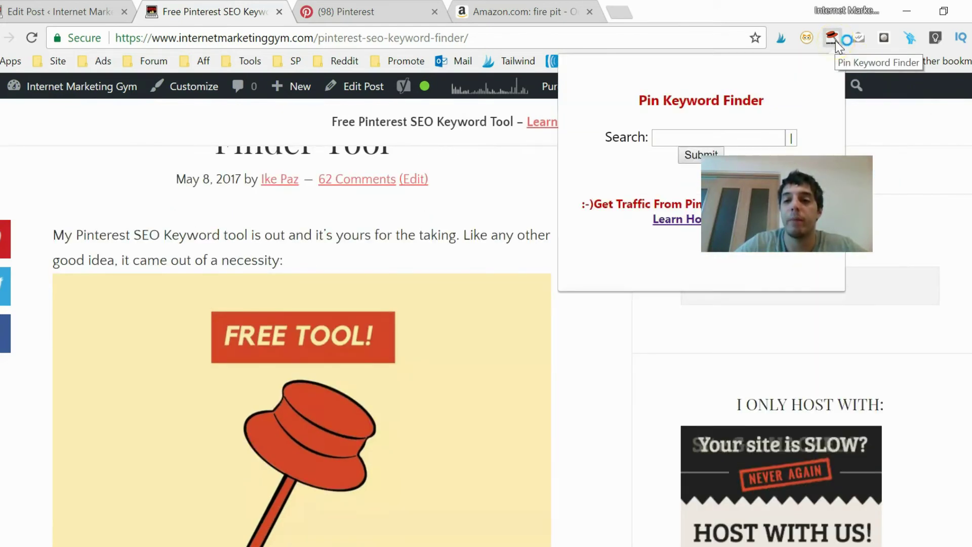
left_click(835, 40)
left_click(833, 38)
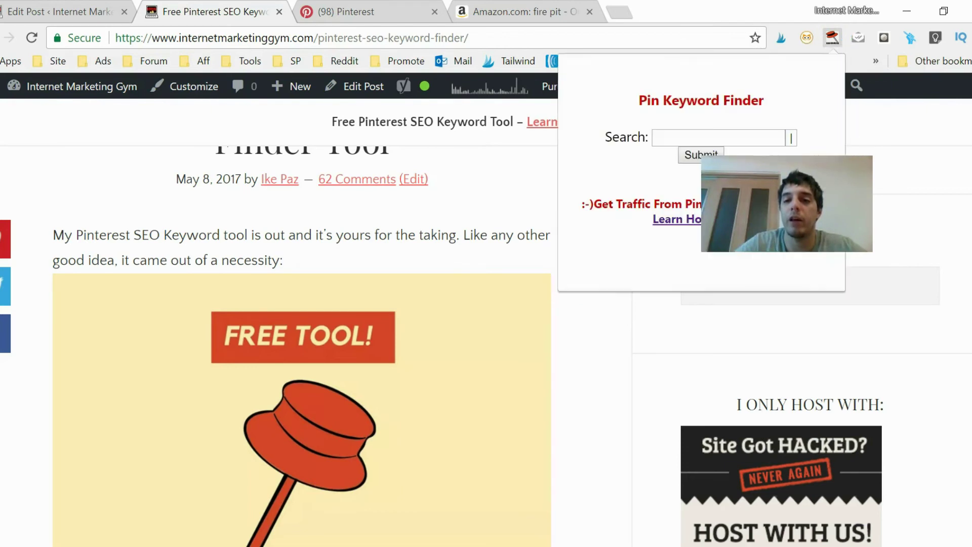
left_click(700, 133)
type("fire")
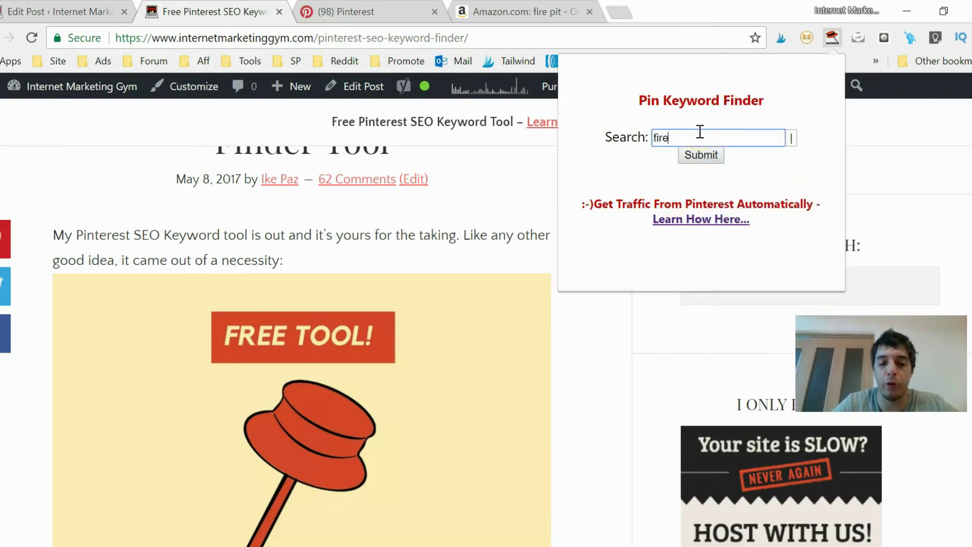
type("place")
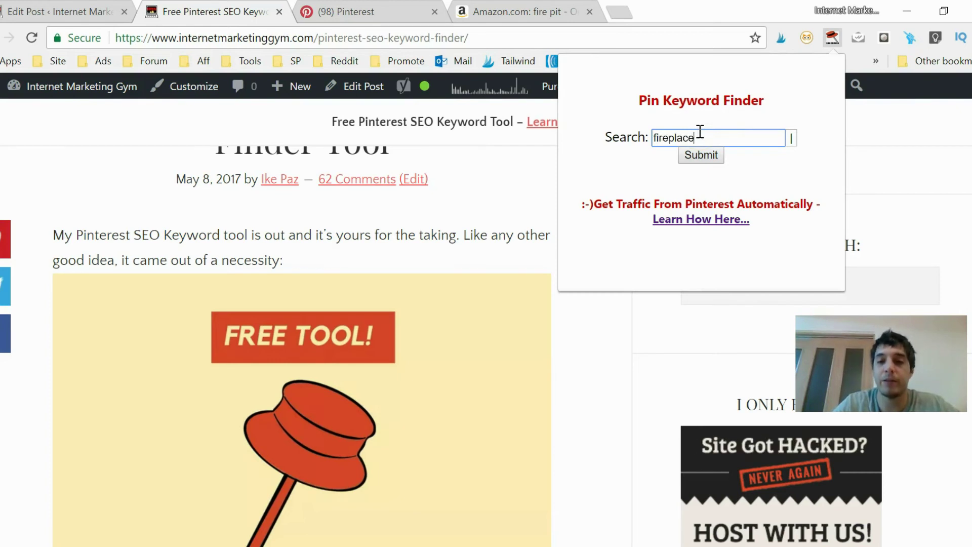
Submit 'fireplace' to list keywords like fireplace ideas, fireplace makeover and Fireplace Surround
key("Return")
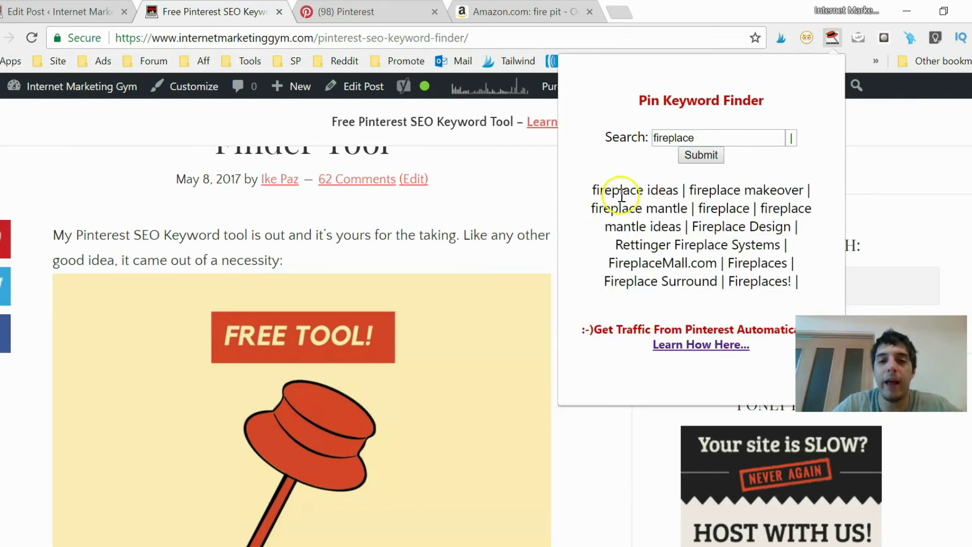